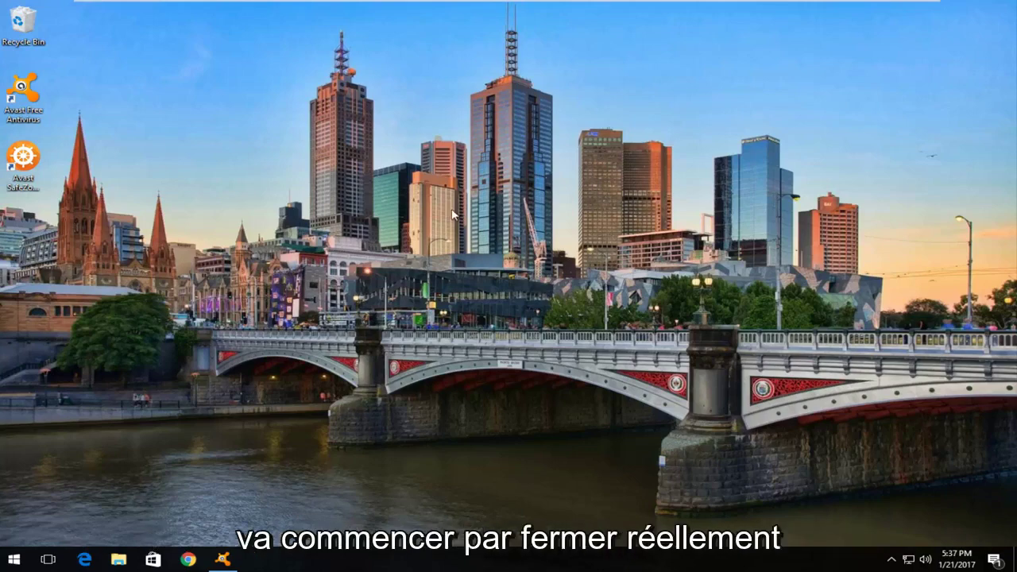
# - Close the Avast Free Antivirus window and search Start for 'programs and'
pyautogui.click(224, 558)
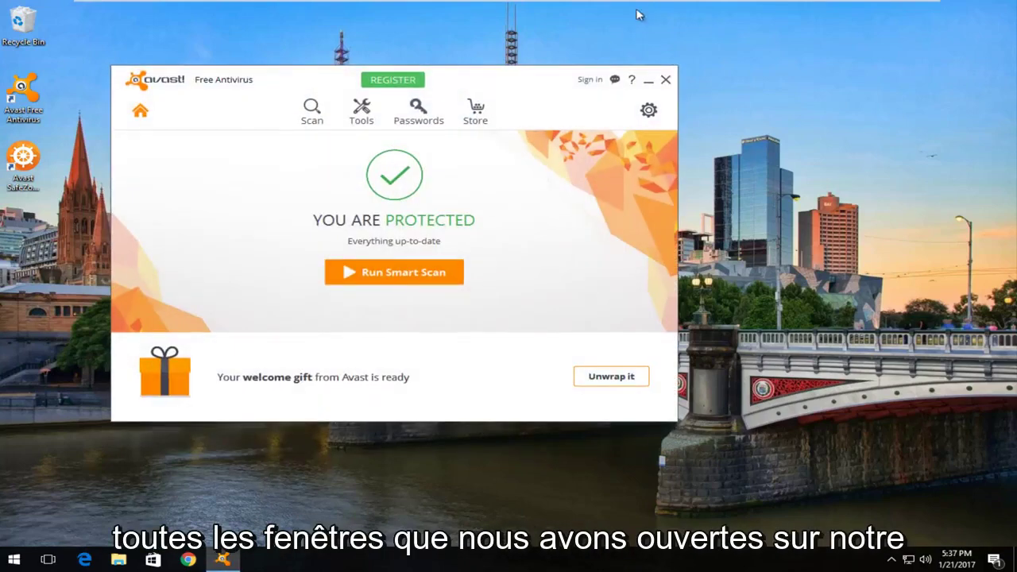
pyautogui.click(666, 81)
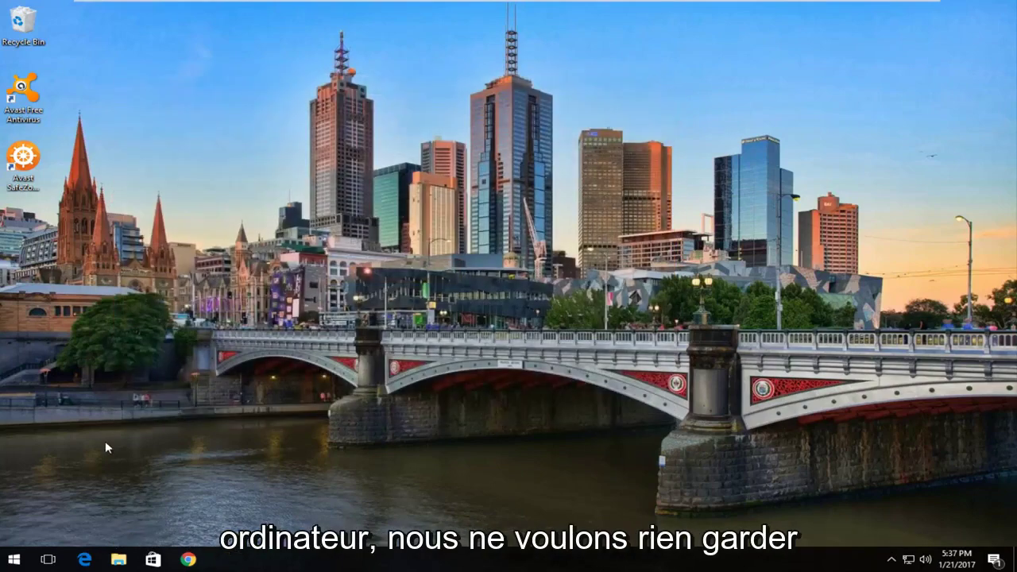
pyautogui.click(13, 562)
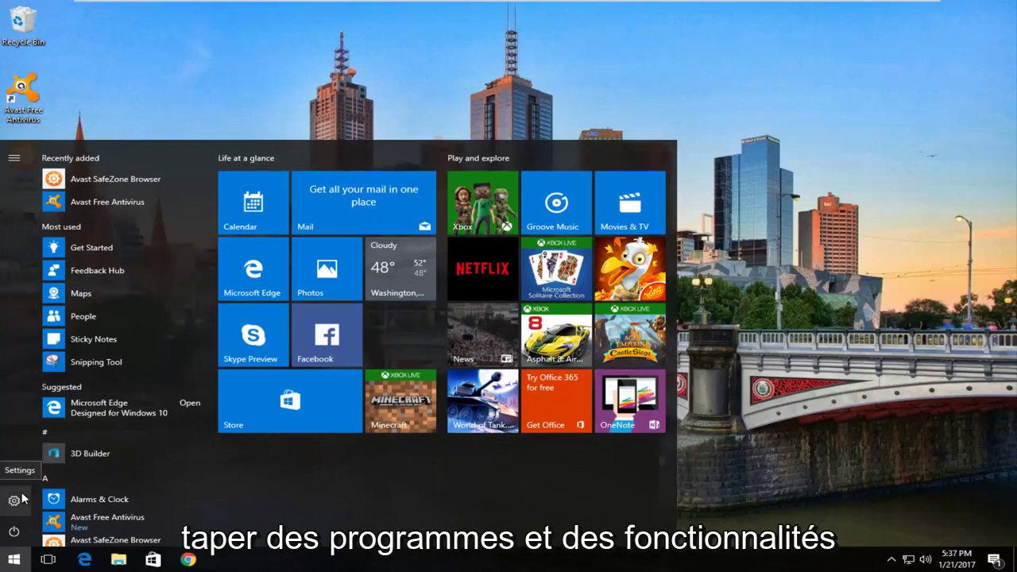
pyautogui.click(14, 500)
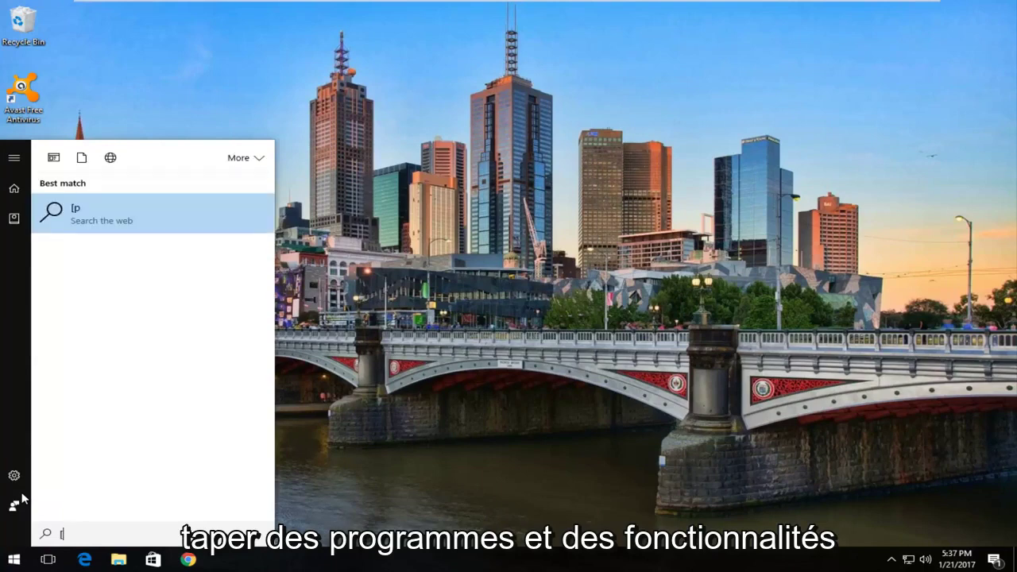
pyautogui.press('BackSpace')
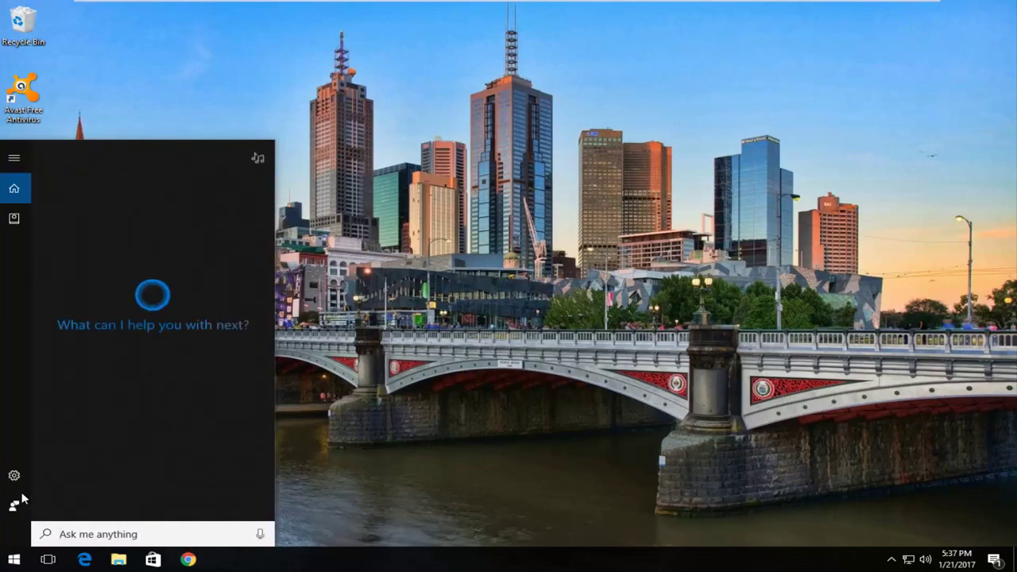
pyautogui.write('programs ')
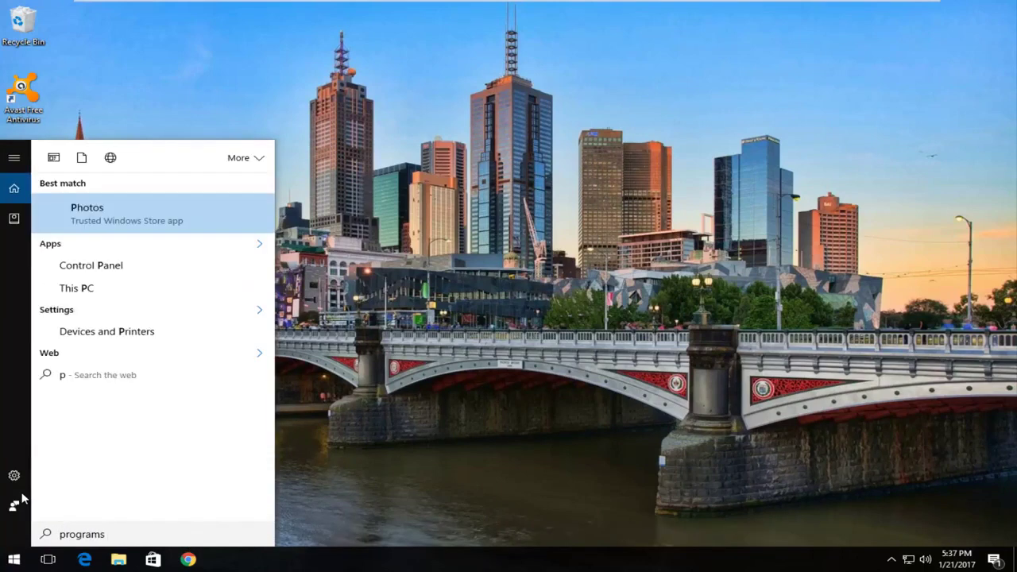
pyautogui.write('and')
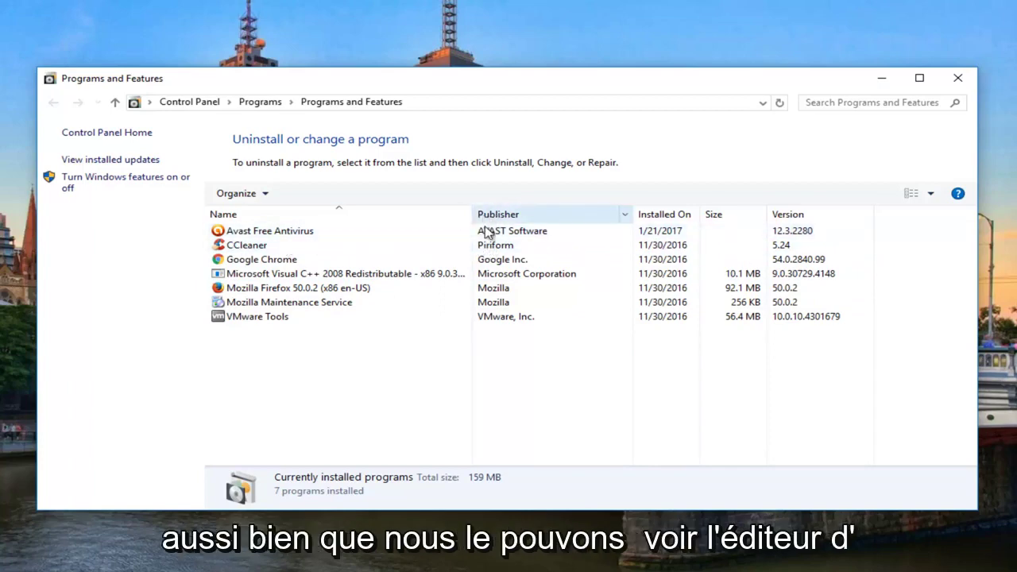
# - Select the Avast Free Antivirus entry in the installed programs list
pyautogui.click(265, 233)
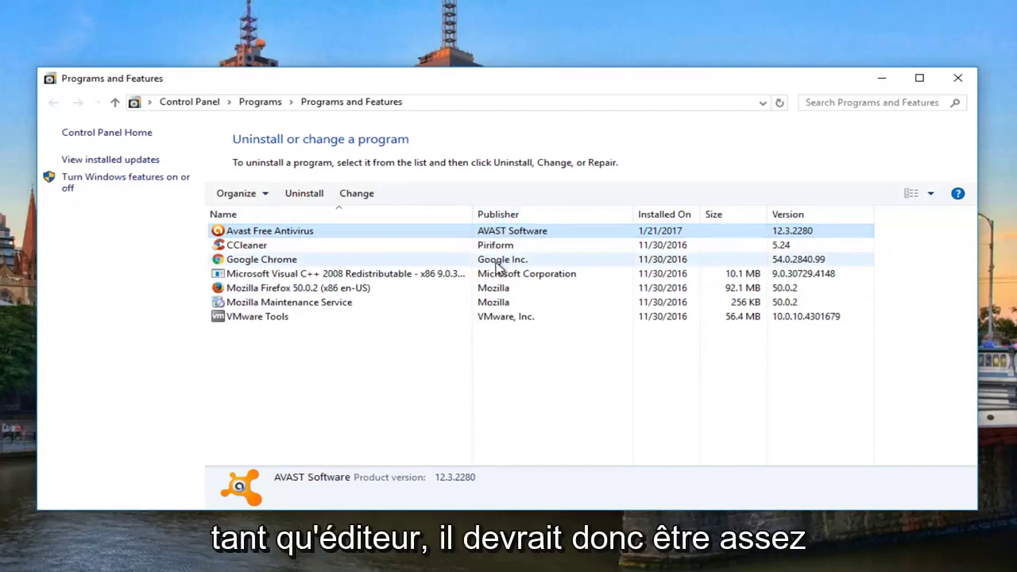
pyautogui.click(316, 246)
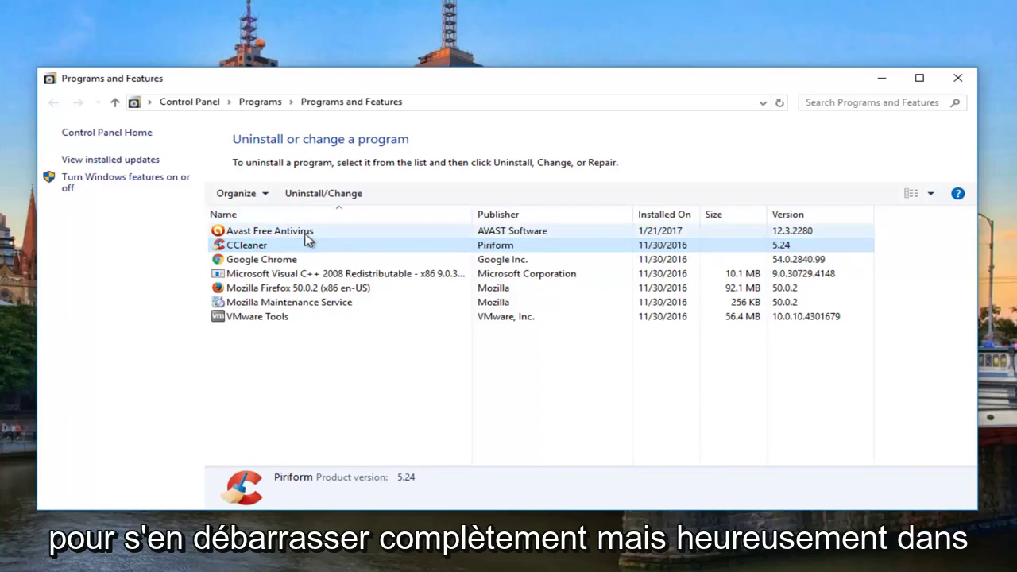
pyautogui.click(344, 236)
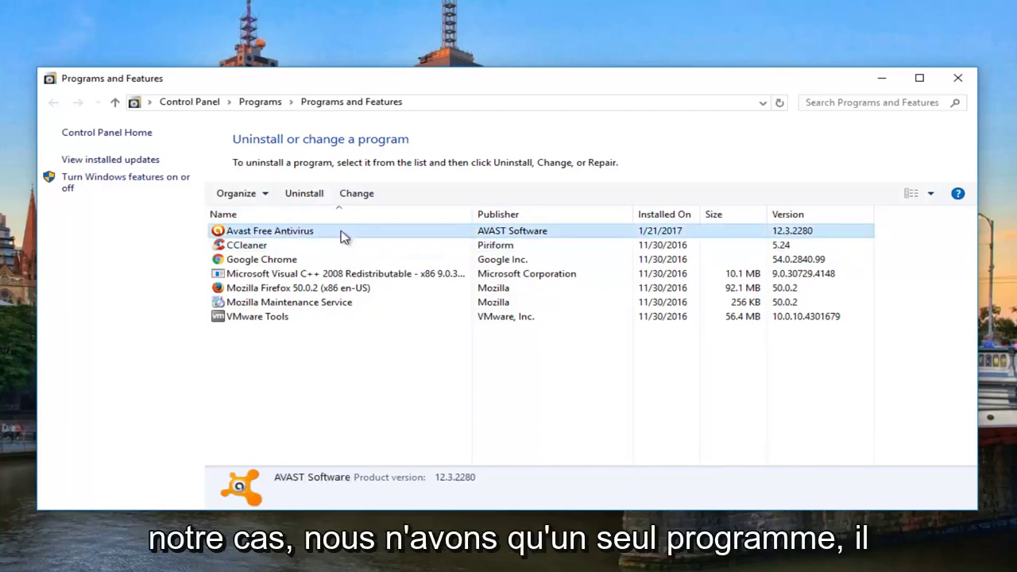
# - Start uninstalling Avast Free Antivirus from the Programs and Features toolbar
pyautogui.click(295, 199)
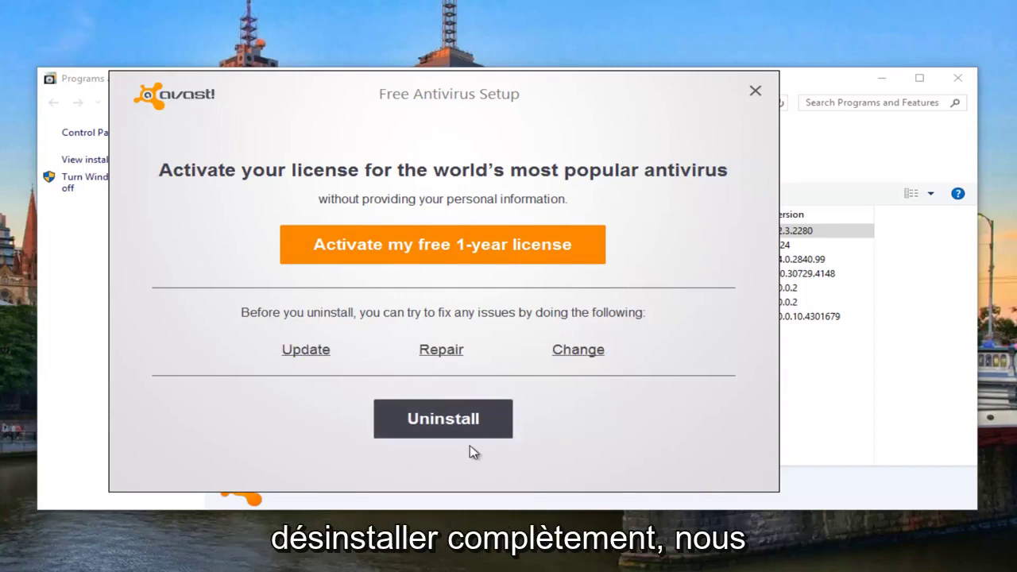
# - Choose the Uninstall option in the Avast Free Antivirus Setup window
pyautogui.click(423, 423)
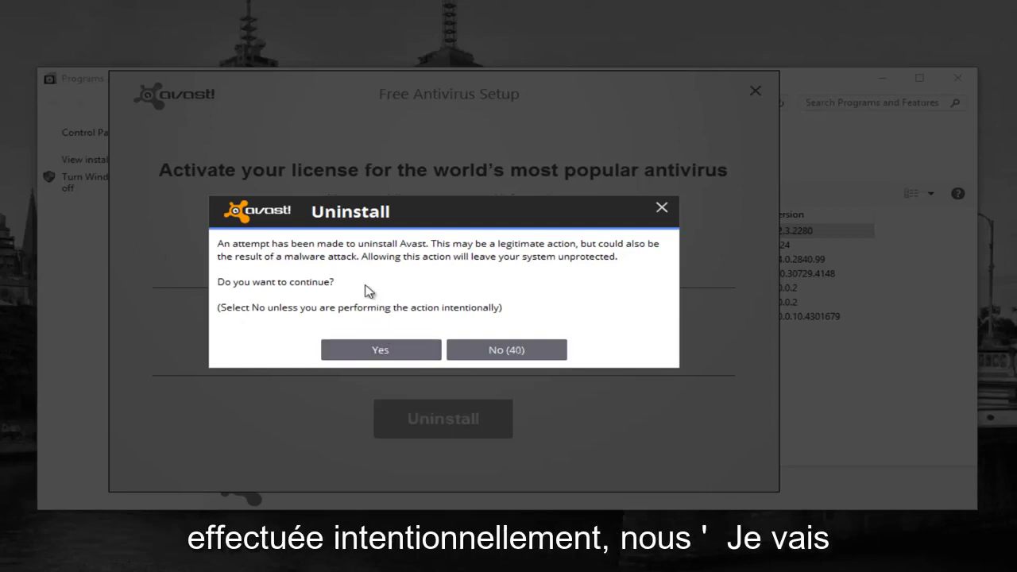
# - Answer Yes to Avast's unprotected-system warning to complete the removal
pyautogui.click(382, 355)
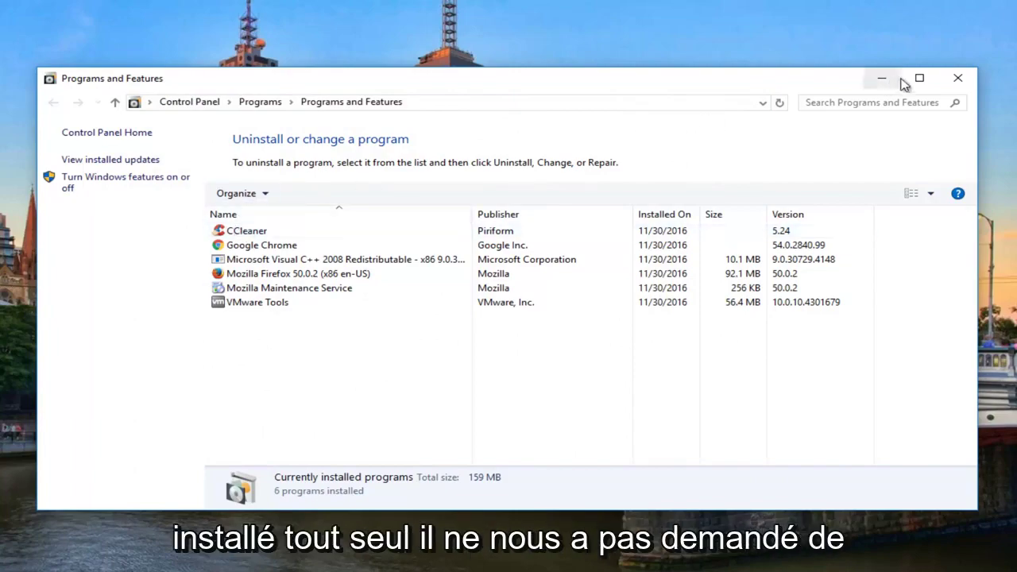
# - Close Programs and Features and briefly check the hidden tray icons
pyautogui.click(957, 78)
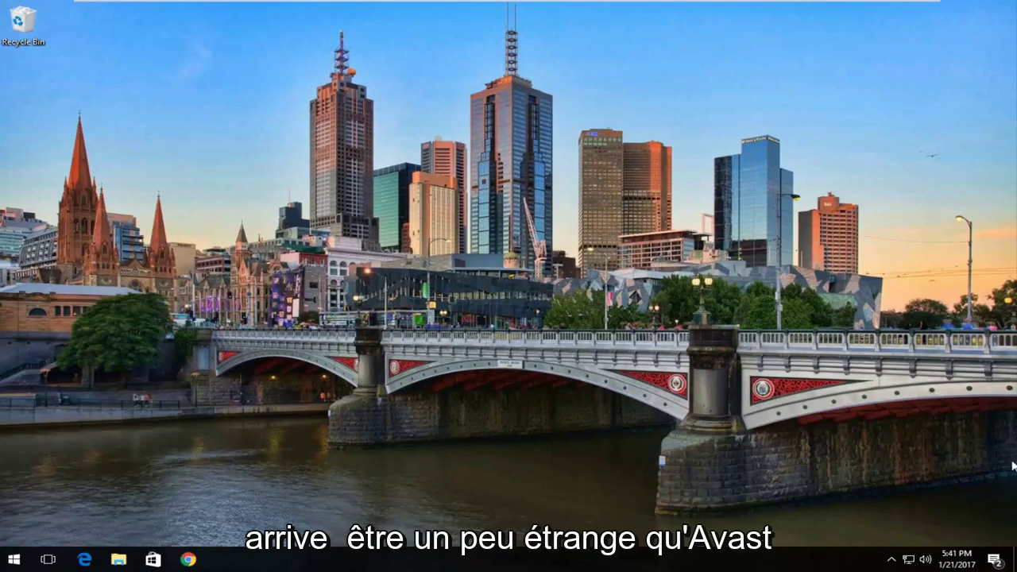
pyautogui.click(891, 560)
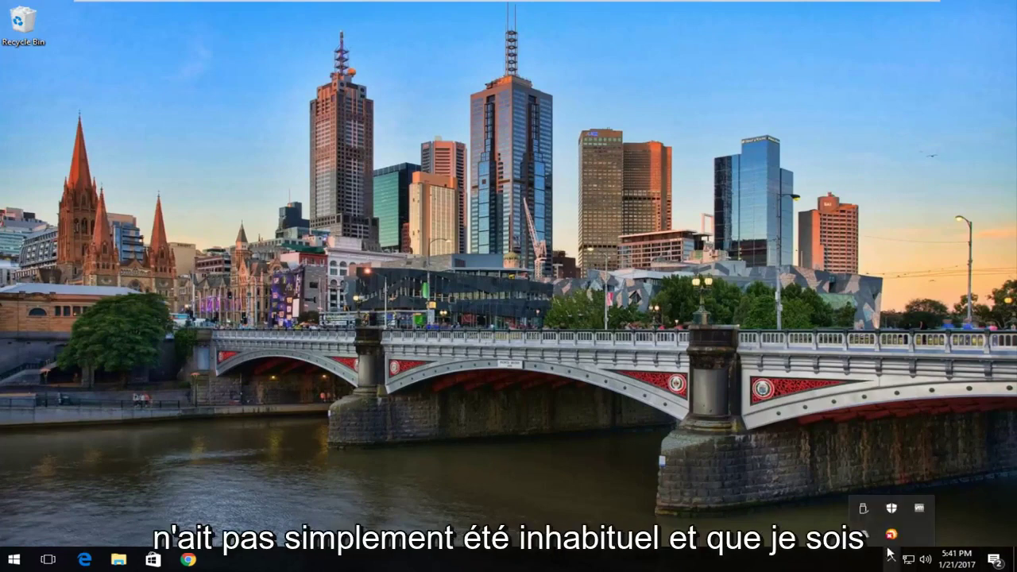
pyautogui.click(890, 558)
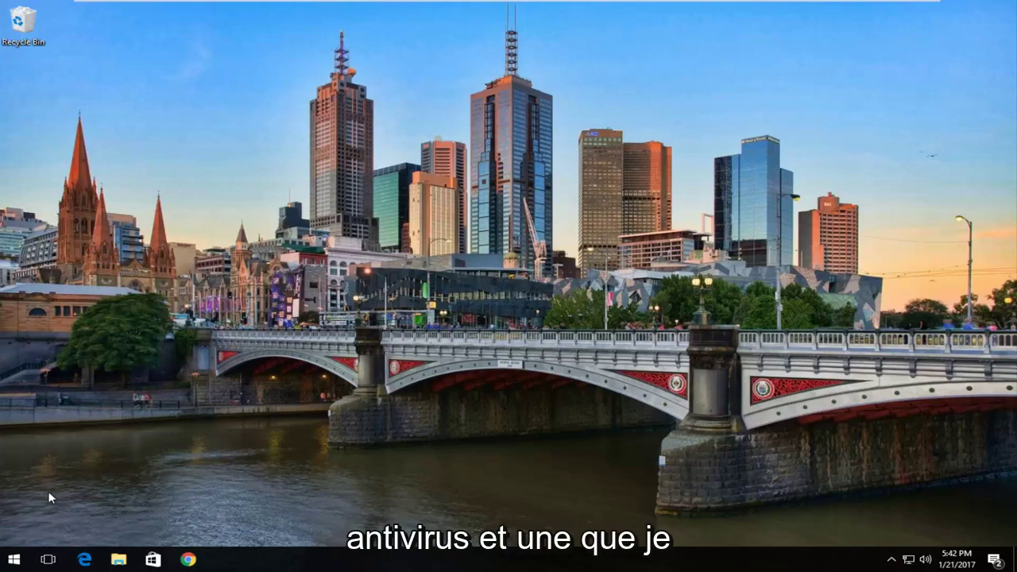
# - Search Start for 'disk cleanup', correcting the mistyped text
pyautogui.click(14, 560)
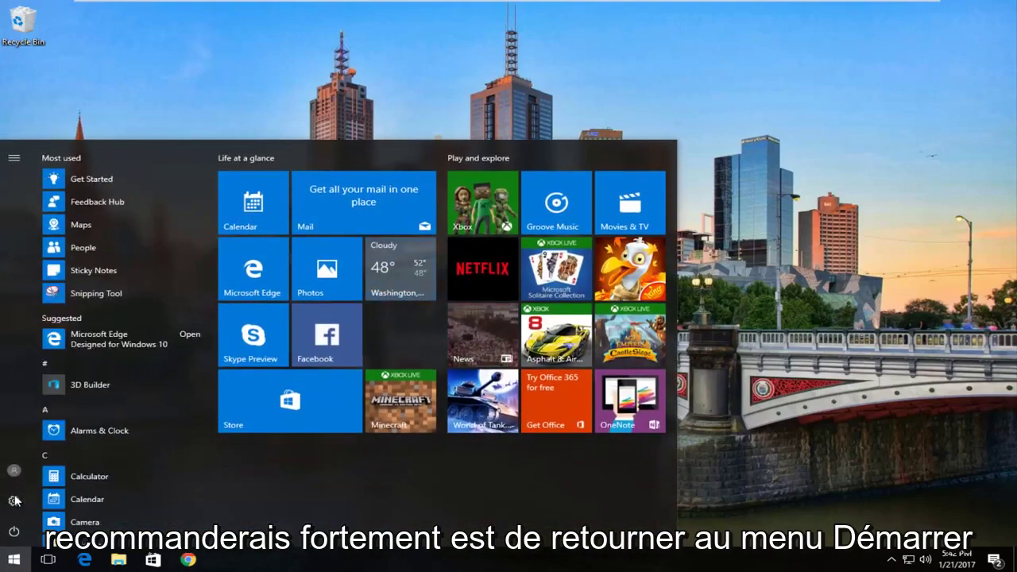
pyautogui.write('diskc le')
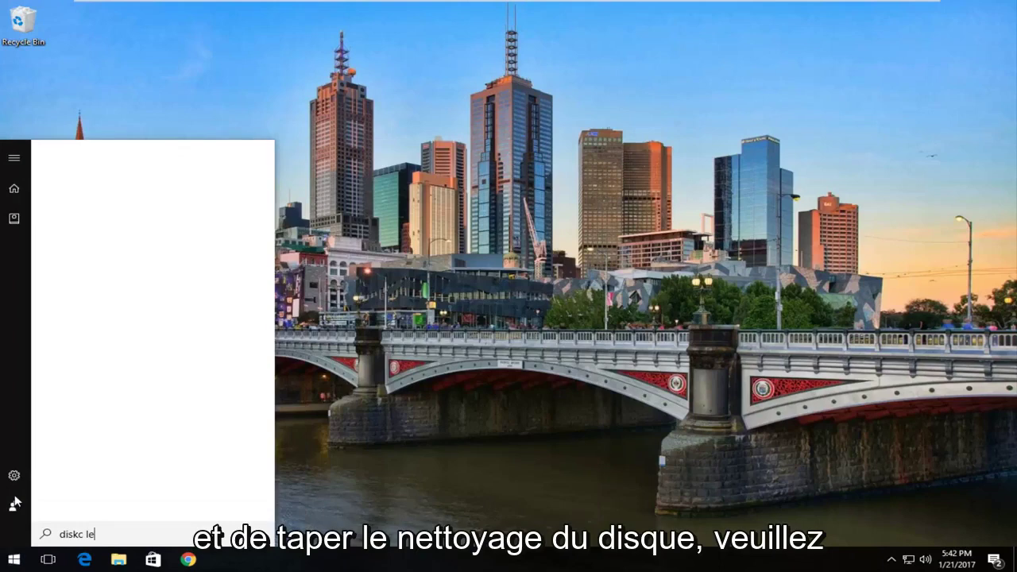
pyautogui.press('BackSpace')
pyautogui.press('BackSpace')
pyautogui.press('BackSpace')
pyautogui.press('BackSpace')
pyautogui.write('clean')
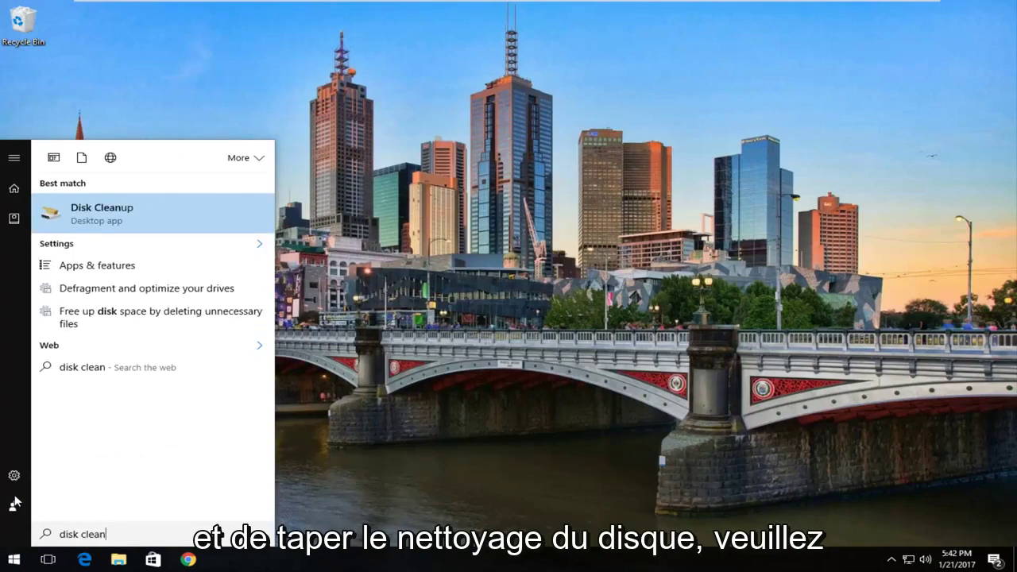
pyautogui.write('up')
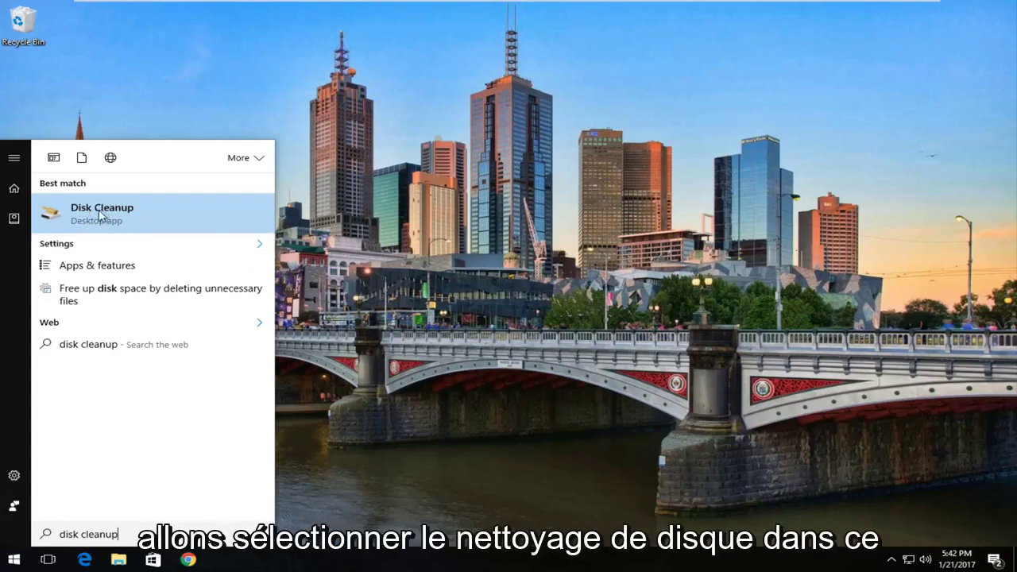
# - Launch the Disk Cleanup app and scan drive C:
pyautogui.click(156, 222)
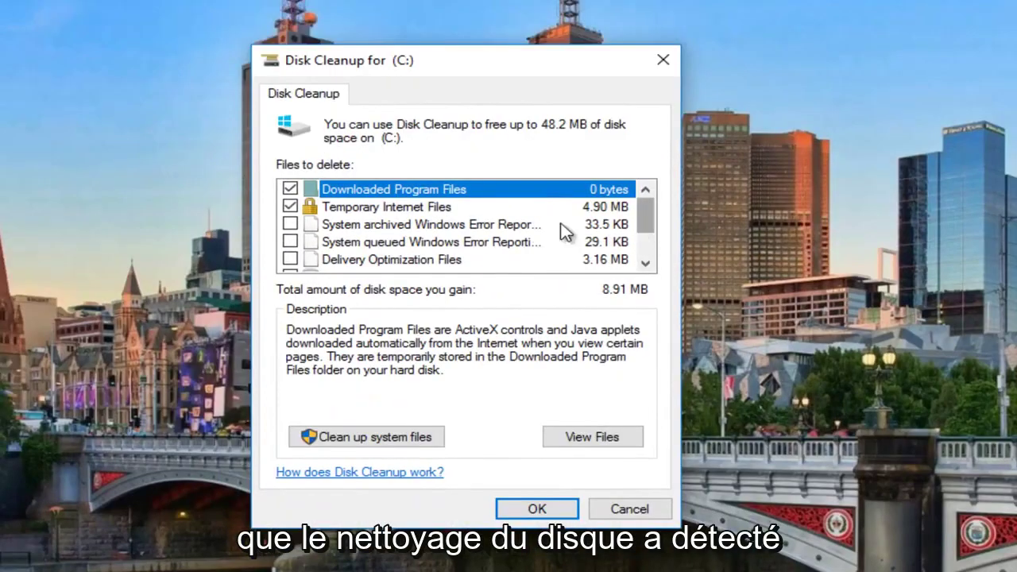
pyautogui.click(372, 209)
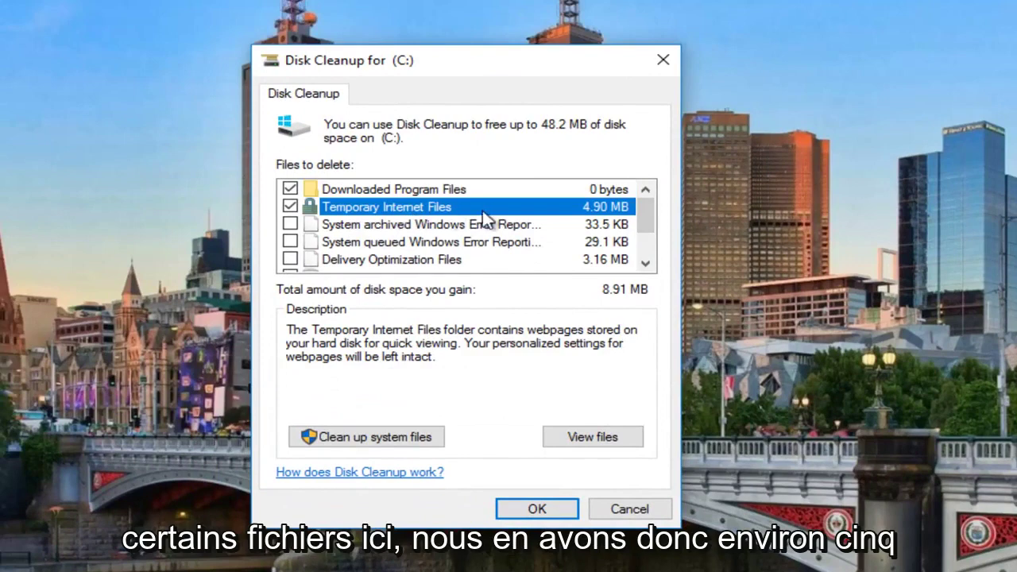
pyautogui.click(636, 225)
pyautogui.scroll(-1, 644, 256)
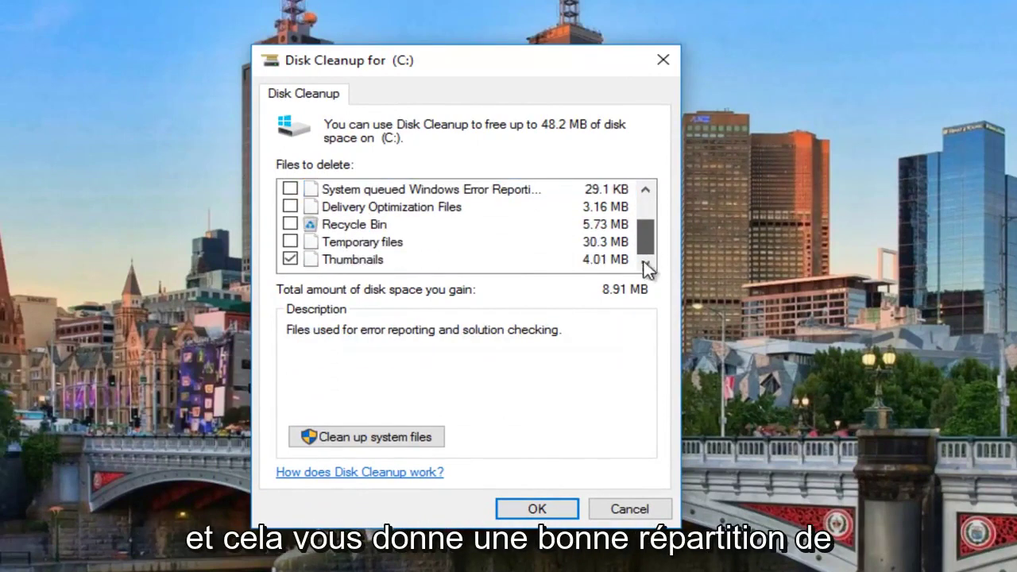
pyautogui.scroll(1, 638, 205)
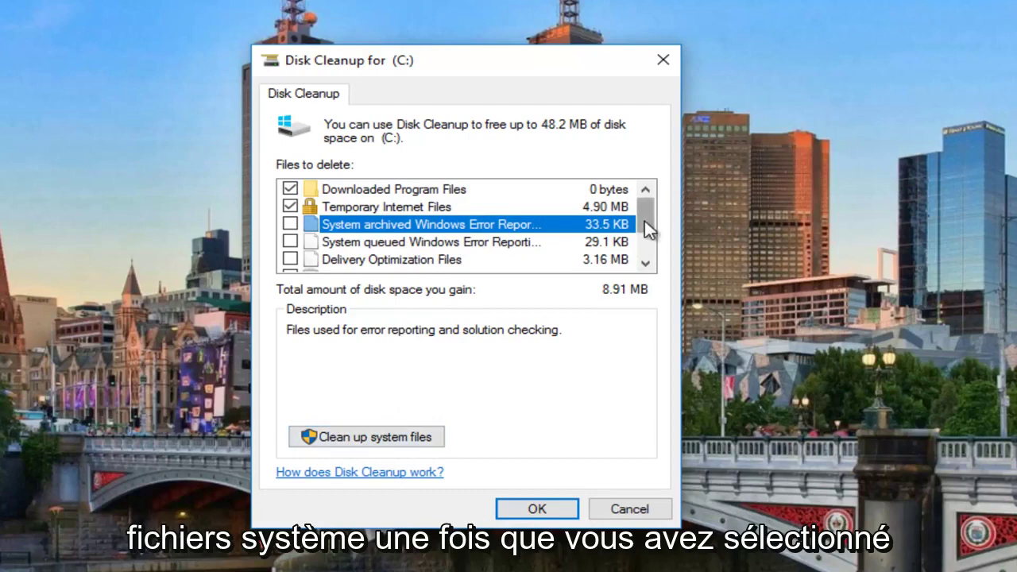
pyautogui.moveTo(648, 229); pyautogui.dragTo(448, 200)
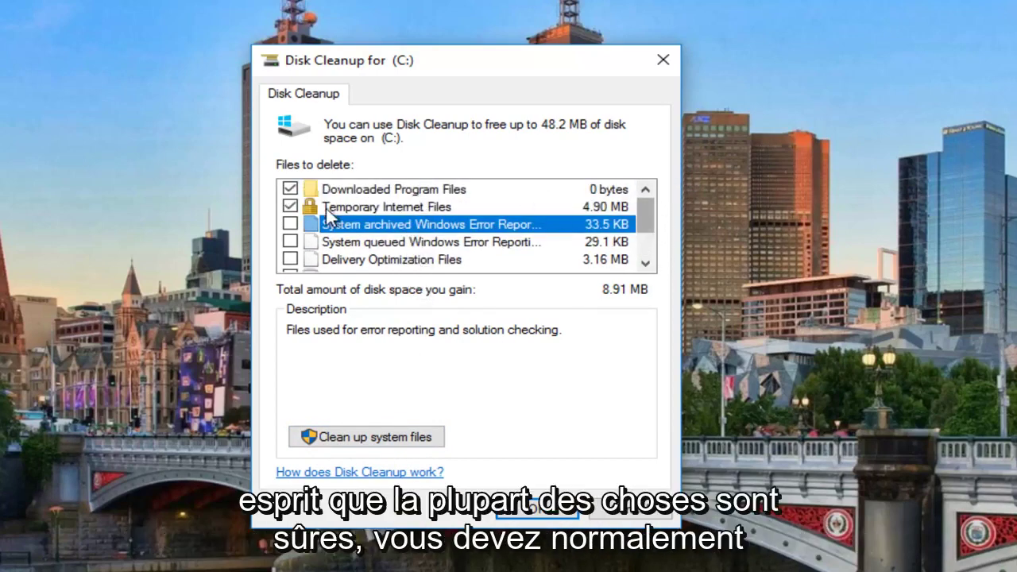
# - Scroll through the Files to delete list after the system-files rescan
pyautogui.moveTo(640, 230); pyautogui.dragTo(612, 274)
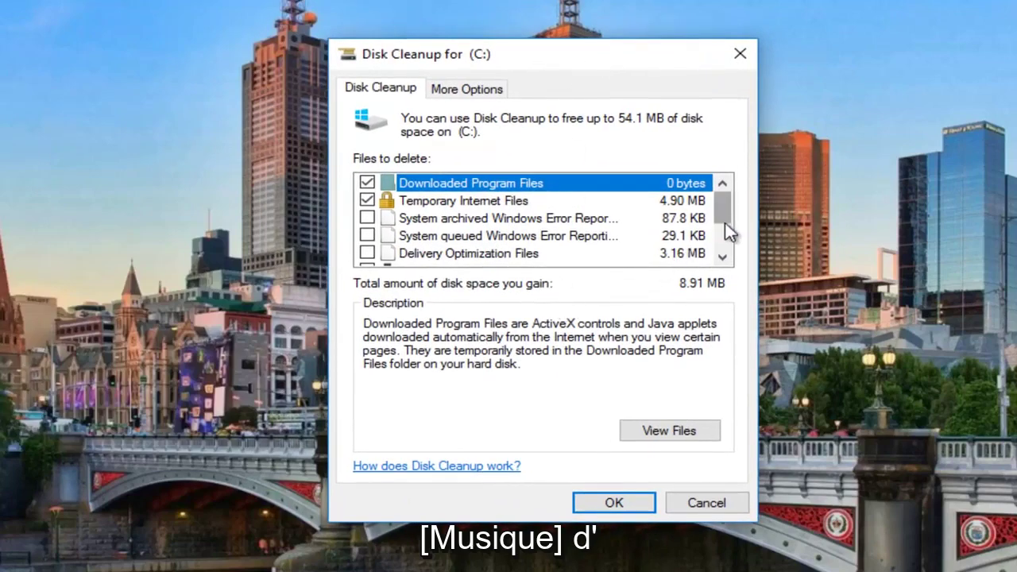
# - Confirm the Disk Cleanup selection of 8.91 MB on C: with OK
pyautogui.moveTo(725, 228); pyautogui.dragTo(718, 186)
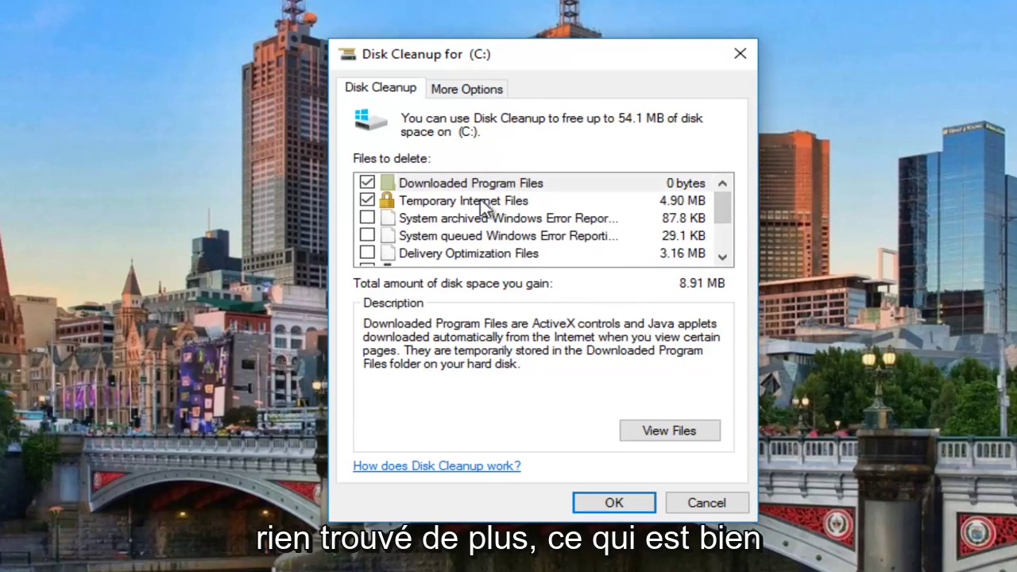
pyautogui.click(613, 512)
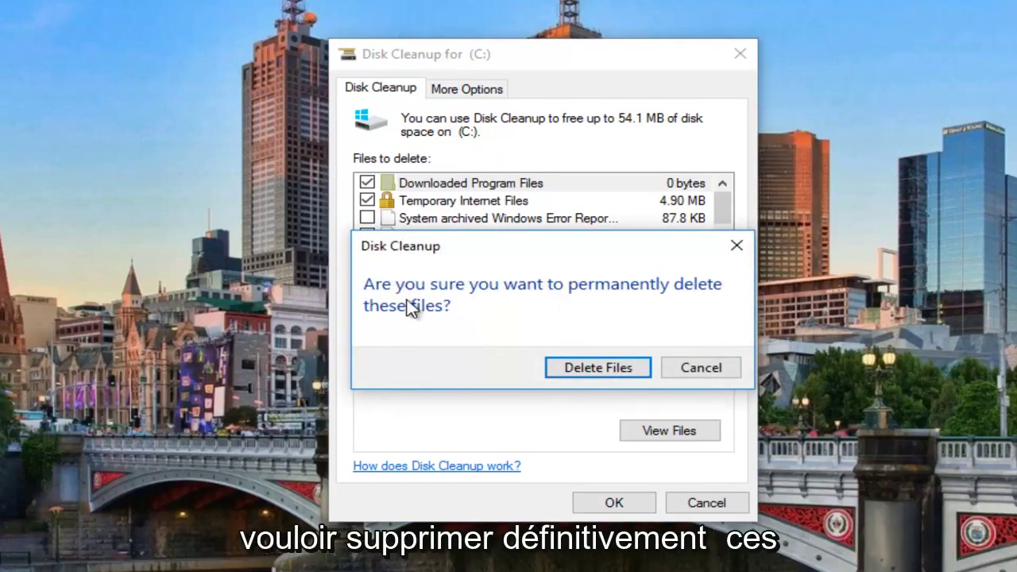
# - Confirm permanent deletion so Disk Cleanup starts removing the selected files from drive C:
pyautogui.click(597, 369)
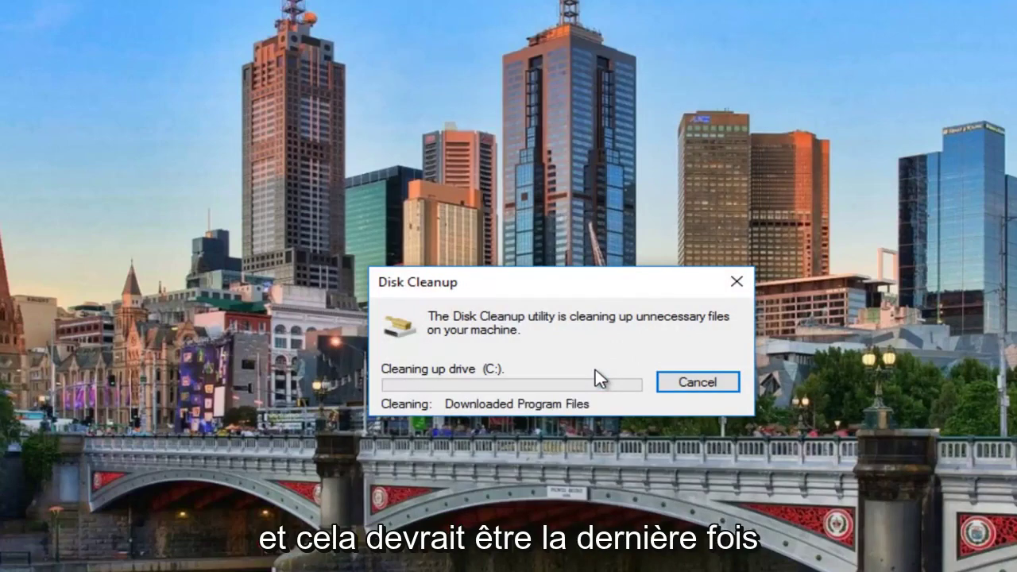